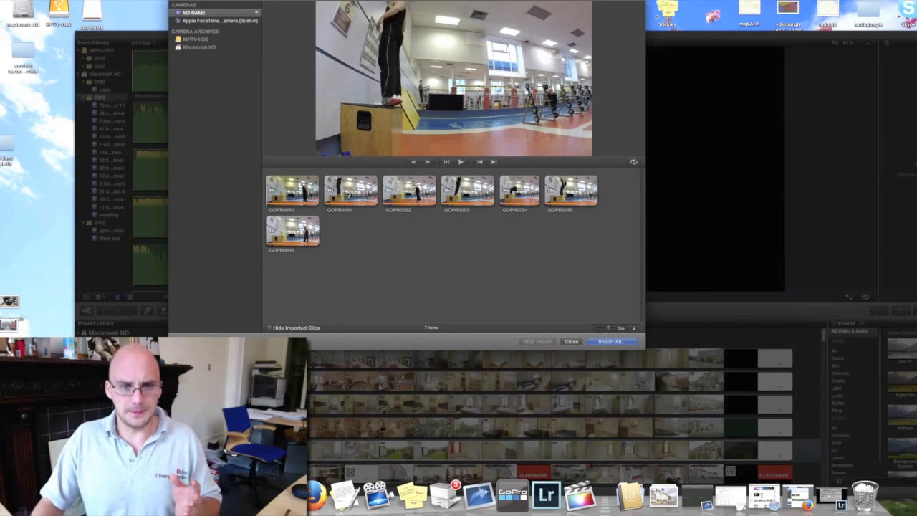
- Import the GOPR0051 clip from the NO NAME card into a new event named Slow mo jump, creating optimized media
{"action": "left_click", "coordinate": [349, 192]}
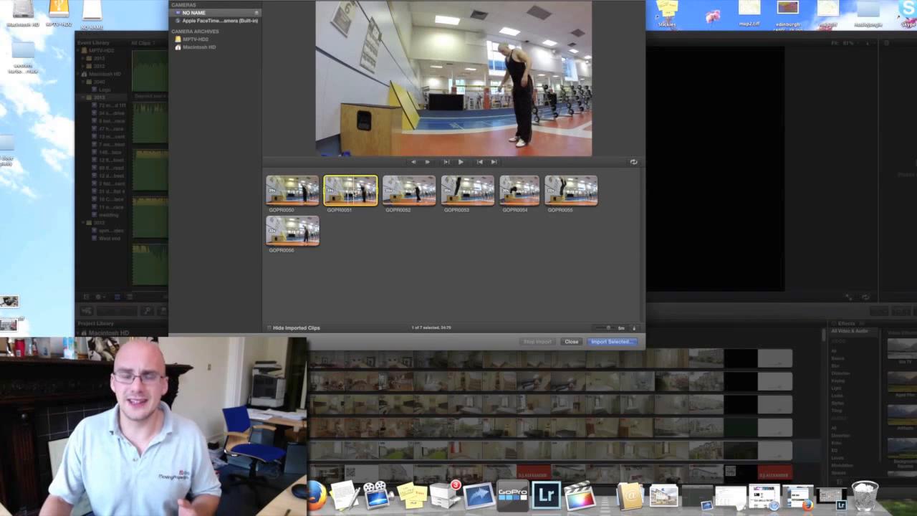
{"action": "left_click", "coordinate": [614, 342]}
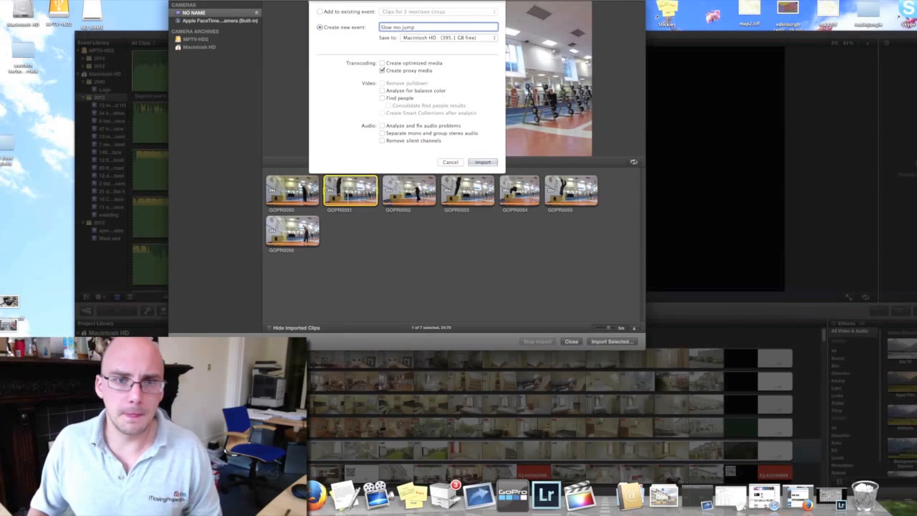
{"action": "left_click", "coordinate": [486, 162]}
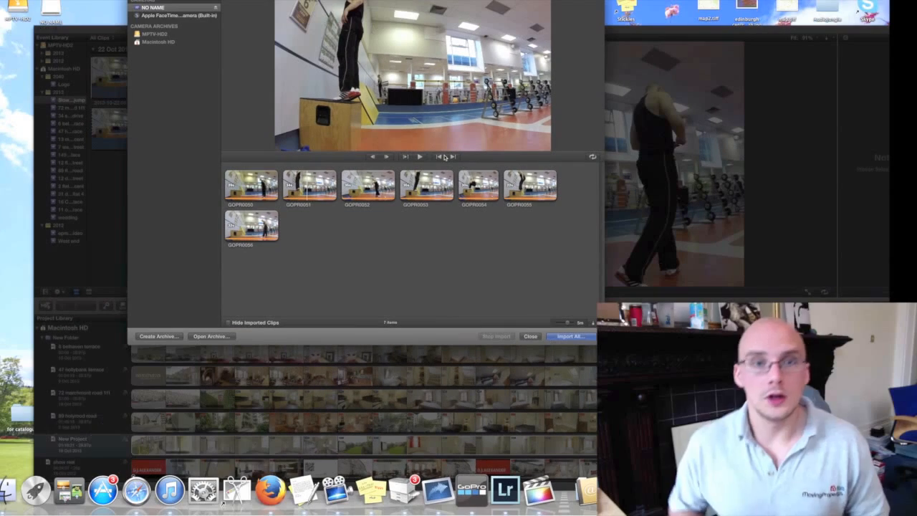
{"action": "left_click", "coordinate": [535, 337]}
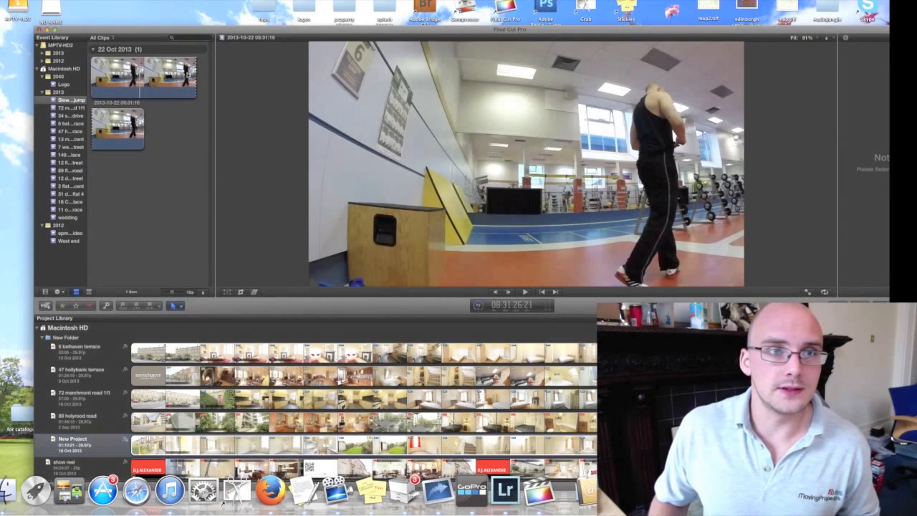
- Create a project named slow mo jump in the Slow mo jump event with custom 720p HD, 1280x720, 24p video properties
{"action": "left_click_drag", "start_coordinate": [271, 33], "coordinate": [261, 0]}
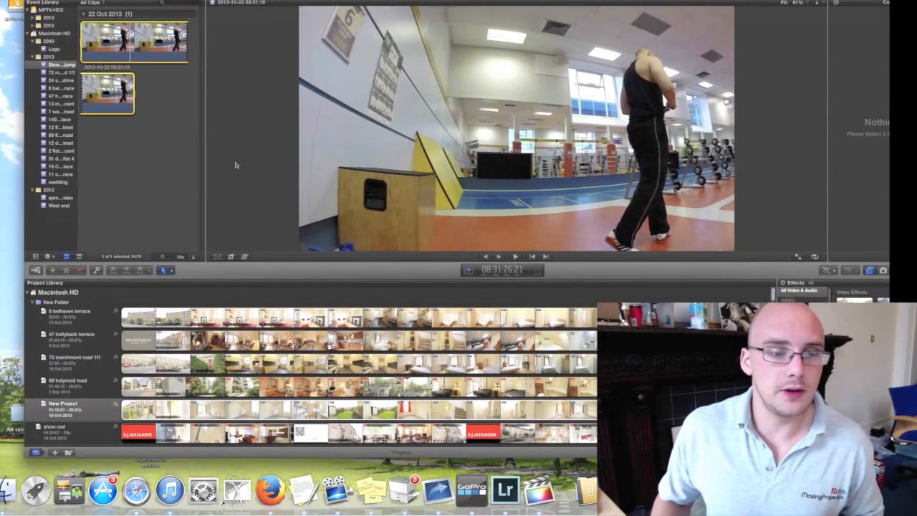
{"action": "left_click", "coordinate": [54, 453]}
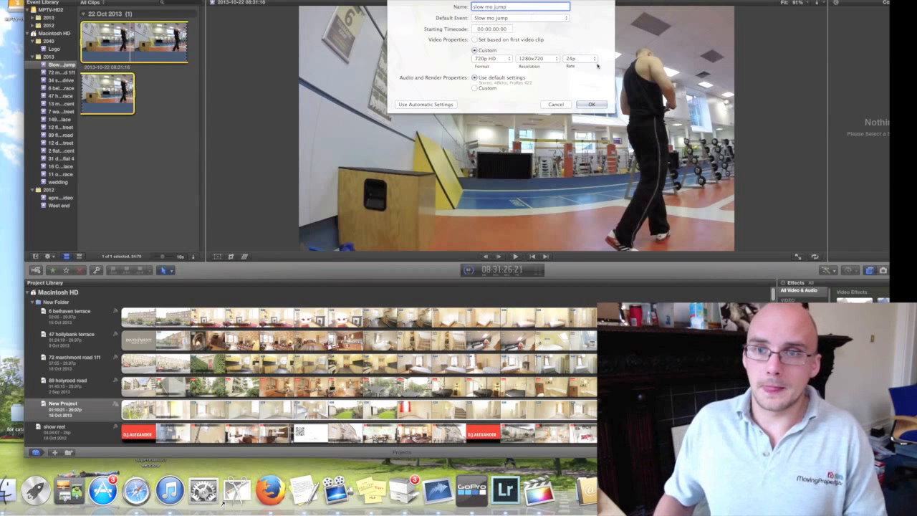
{"action": "left_click", "coordinate": [593, 105]}
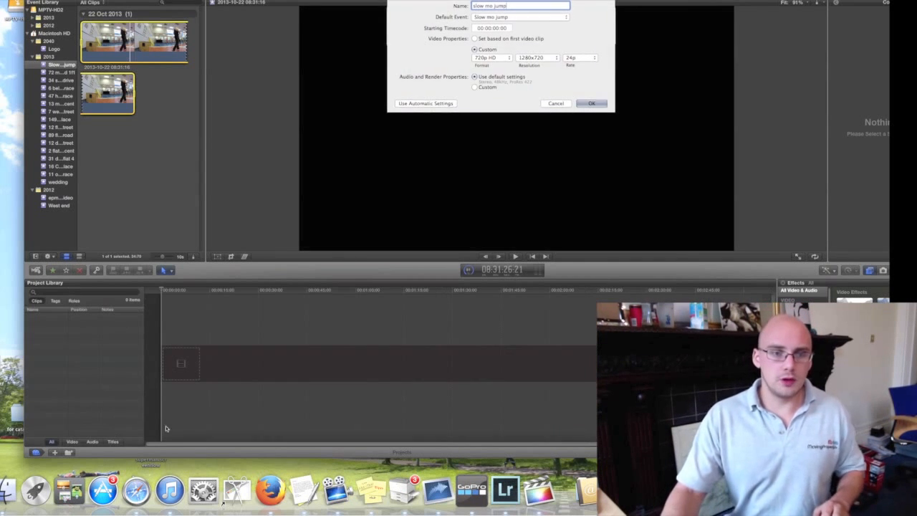
{"action": "left_click", "coordinate": [105, 42]}
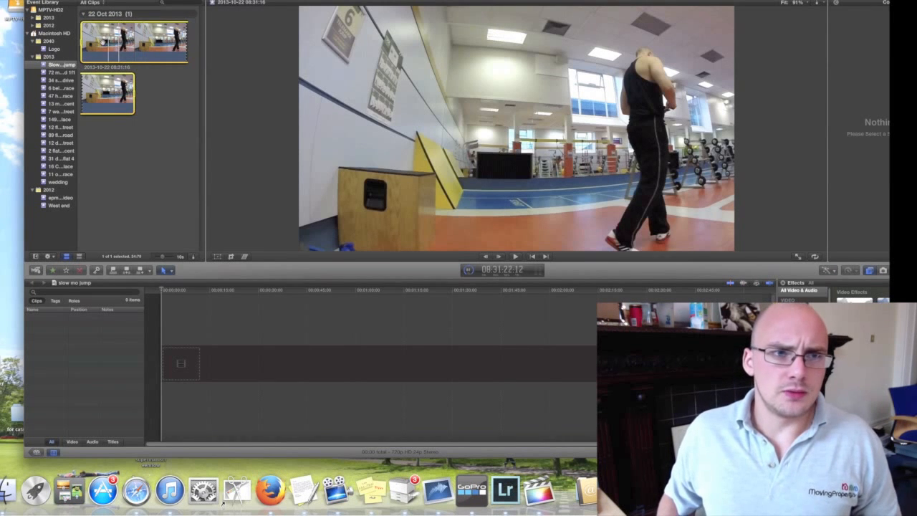
{"action": "left_click_drag", "start_coordinate": [101, 42], "coordinate": [271, 356]}
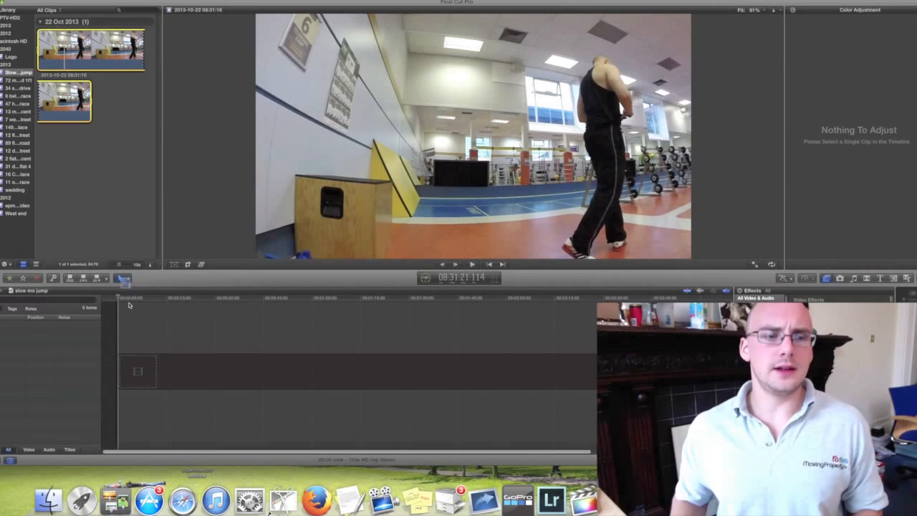
{"action": "key", "text": "e"}
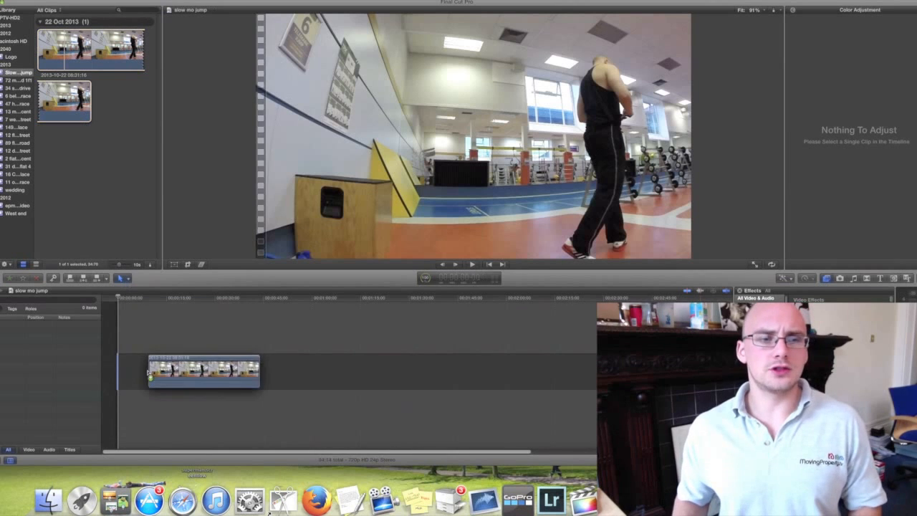
{"action": "key", "text": "space"}
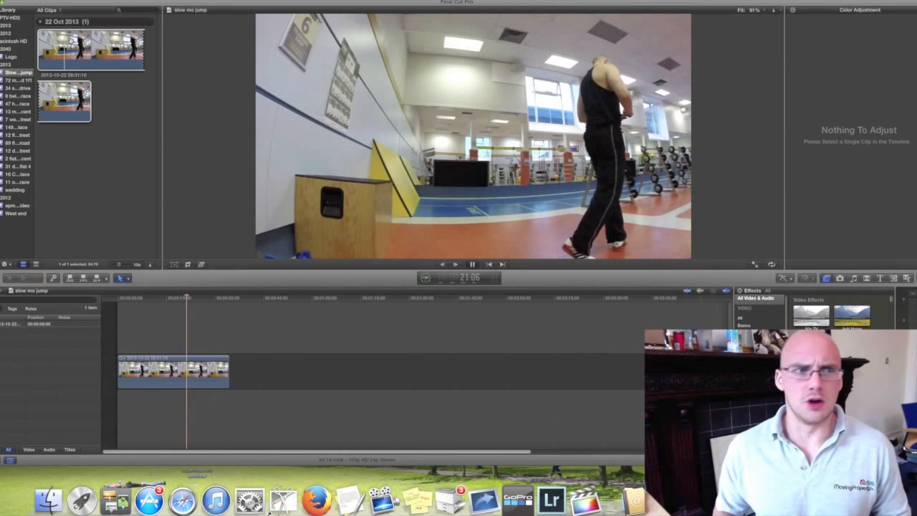
{"action": "left_click", "coordinate": [72, 43]}
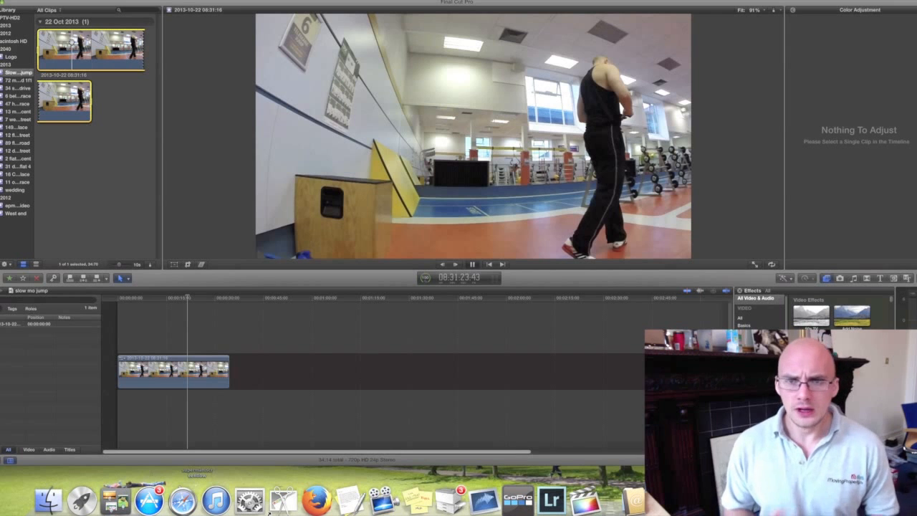
{"action": "left_click", "coordinate": [160, 373]}
{"action": "key", "text": "Delete"}
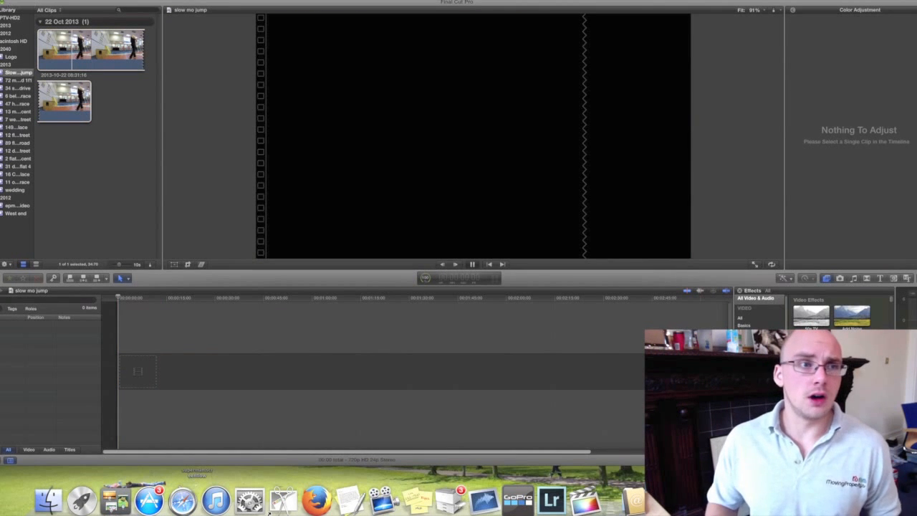
- Switch to the desktop and copy GOPR0051.MP4 there from the NO NAME card's DCIM/100GOPRO folder
{"action": "left_click", "coordinate": [0, 2]}
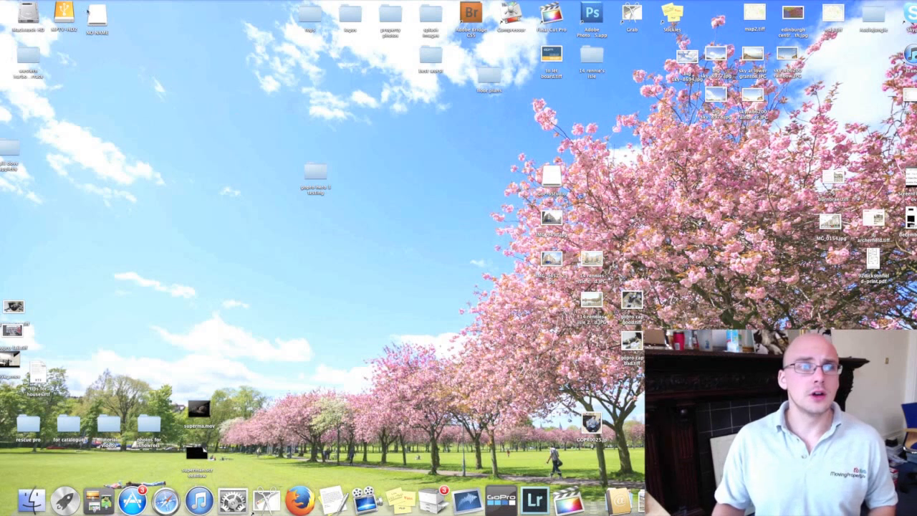
{"action": "double_click", "coordinate": [98, 13]}
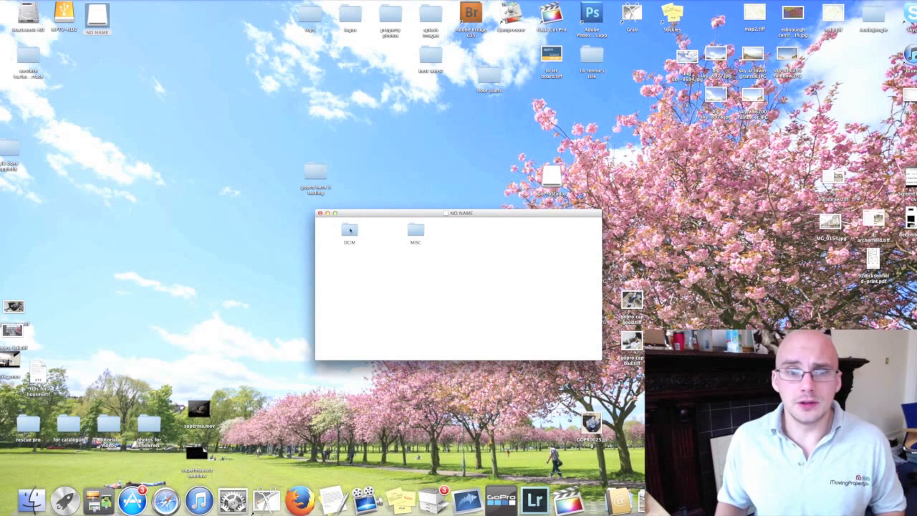
{"action": "double_click", "coordinate": [355, 228]}
{"action": "double_click", "coordinate": [349, 244]}
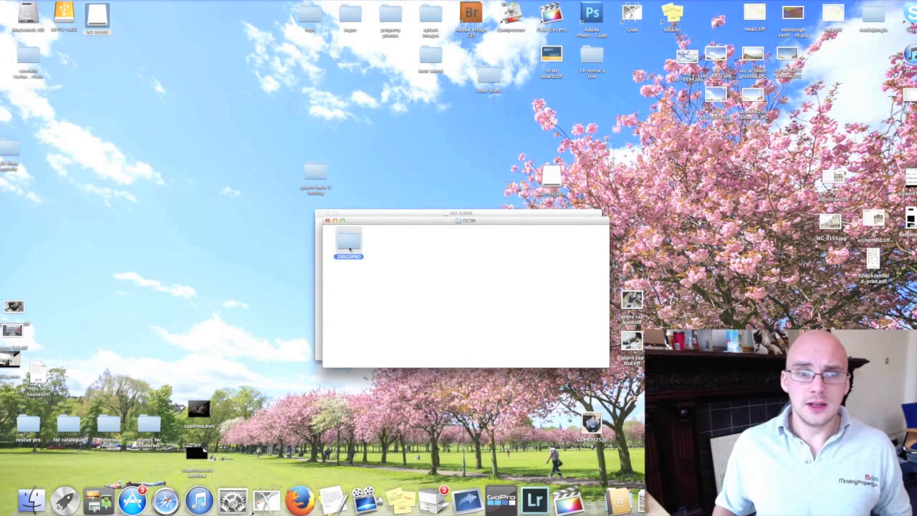
{"action": "left_click_drag", "start_coordinate": [408, 250], "coordinate": [368, 116]}
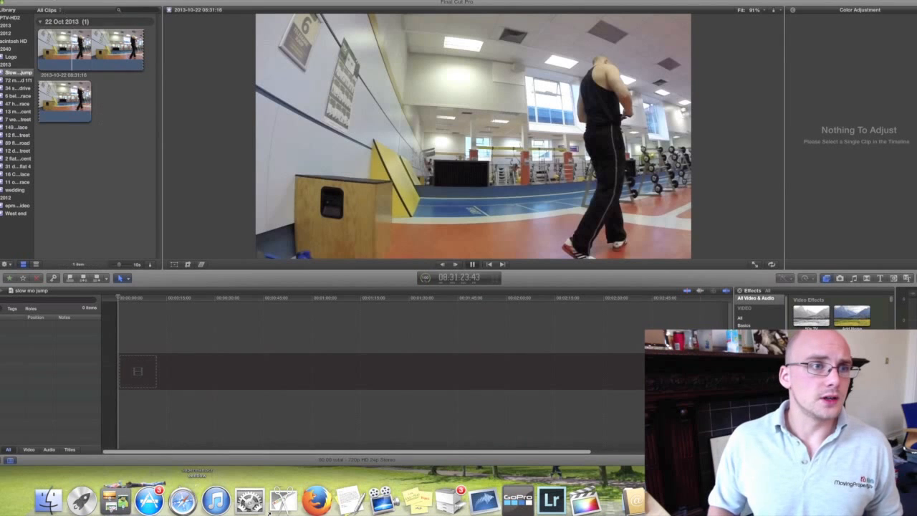
- Switch back to Final Cut Pro and import GOPR0051.MP4 from the desktop into the Slow mo jump event
{"action": "left_click", "coordinate": [47, 1]}
{"action": "mouse_move", "coordinate": [62, 76]}
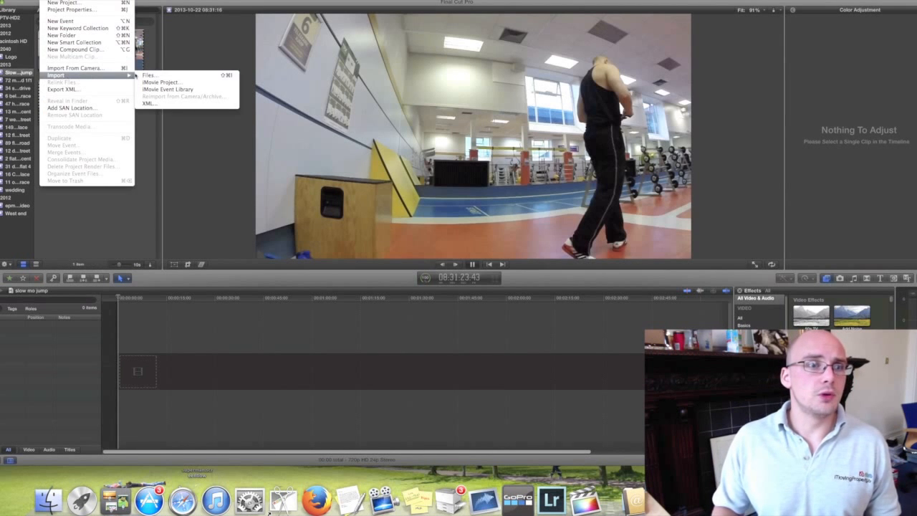
{"action": "left_click", "coordinate": [147, 75]}
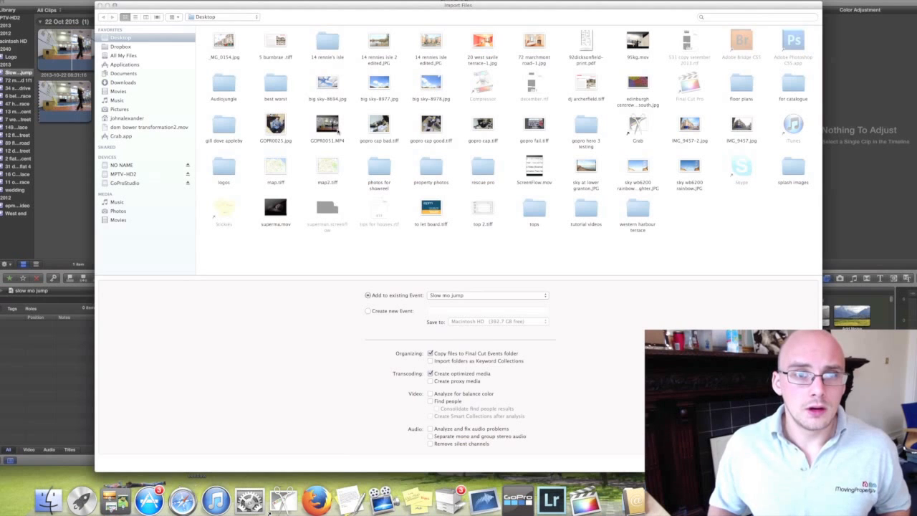
{"action": "left_click", "coordinate": [328, 126]}
{"action": "key", "text": "Return"}
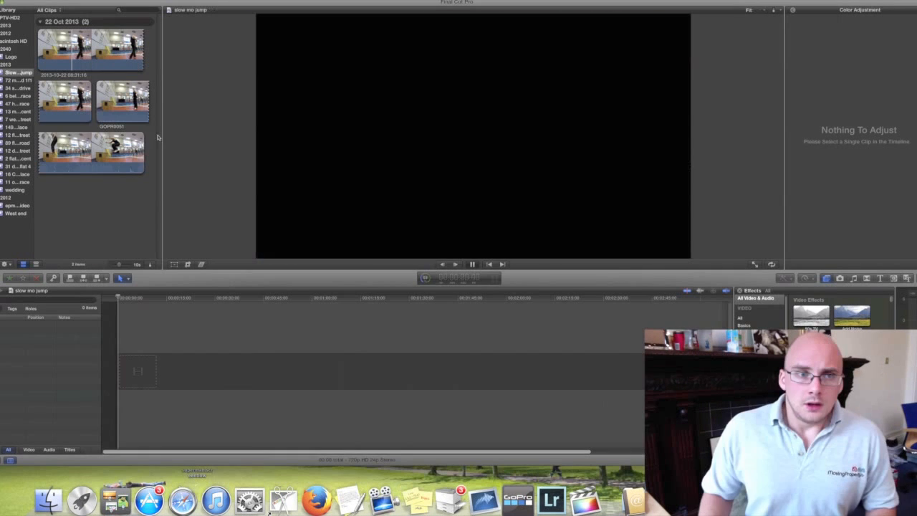
- Place the newly imported GOPR0051 clip at the start of the empty timeline
{"action": "left_click", "coordinate": [126, 109]}
{"action": "left_click_drag", "start_coordinate": [119, 107], "coordinate": [203, 365]}
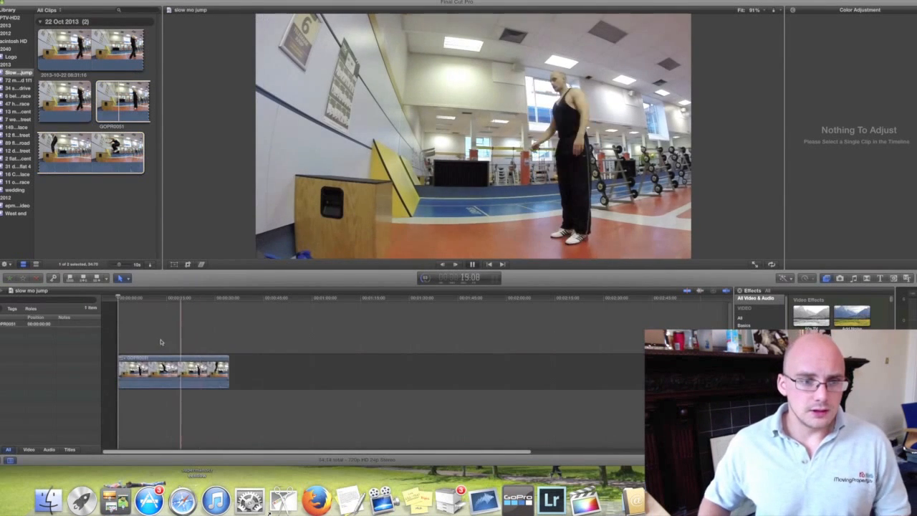
{"action": "left_click", "coordinate": [129, 299]}
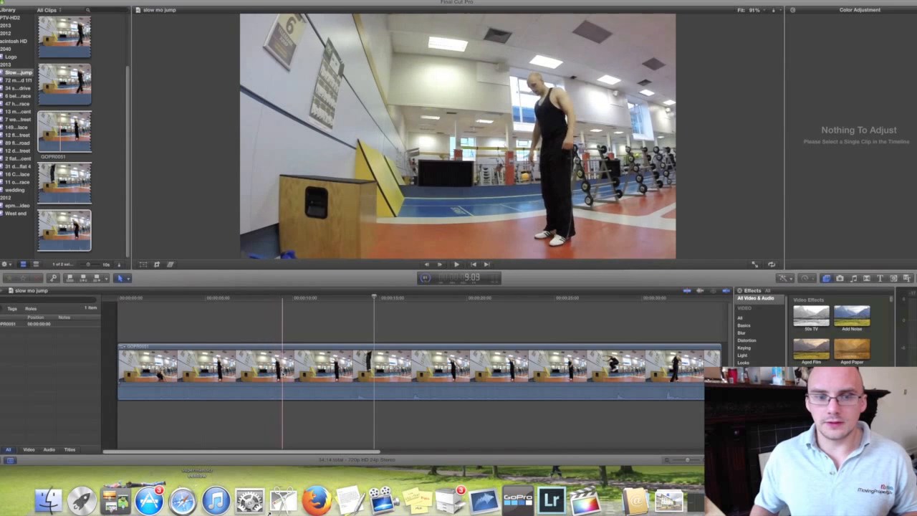
- Split the timeline clip at about 9:03 and delete the part before the cut
{"action": "left_click", "coordinate": [278, 371]}
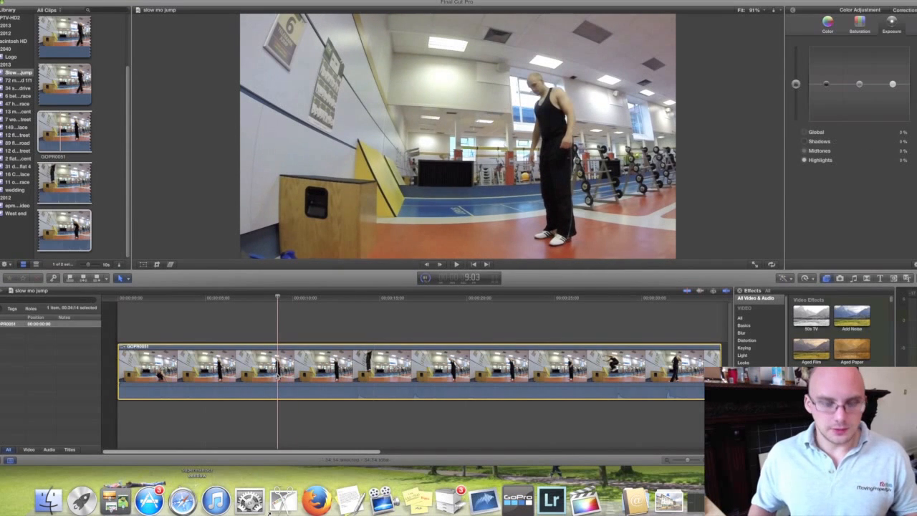
{"action": "key", "text": "super+b"}
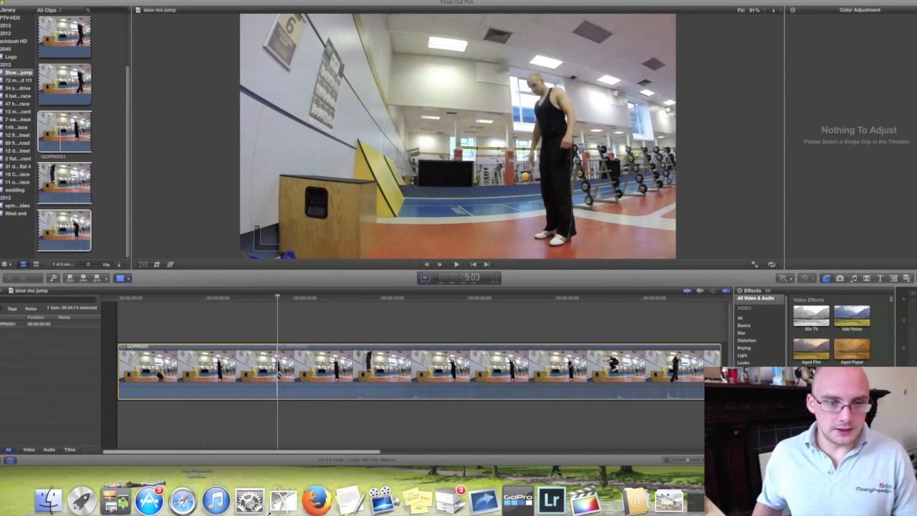
{"action": "left_click", "coordinate": [253, 372]}
{"action": "key", "text": "Delete"}
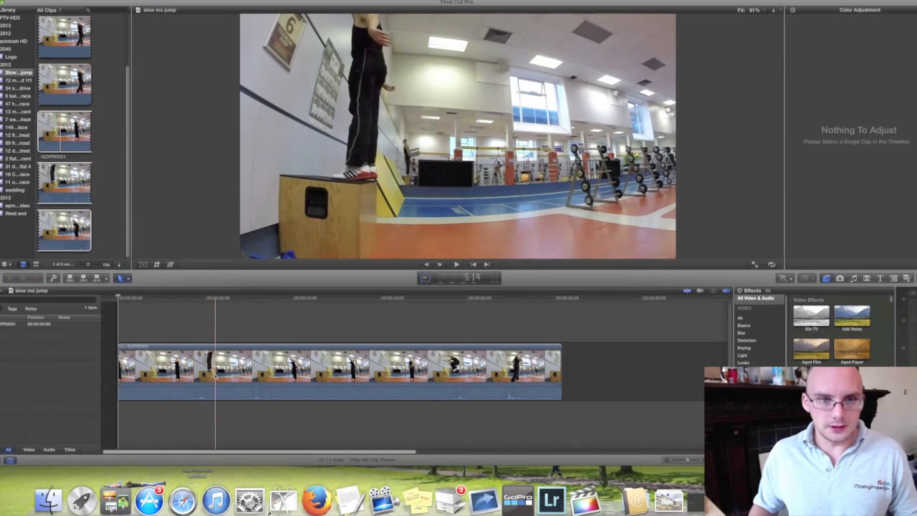
- Split the clip at 9:00 and 17:17 and delete the section between the two cuts
{"action": "key", "text": "b"}
{"action": "left_click", "coordinate": [275, 379]}
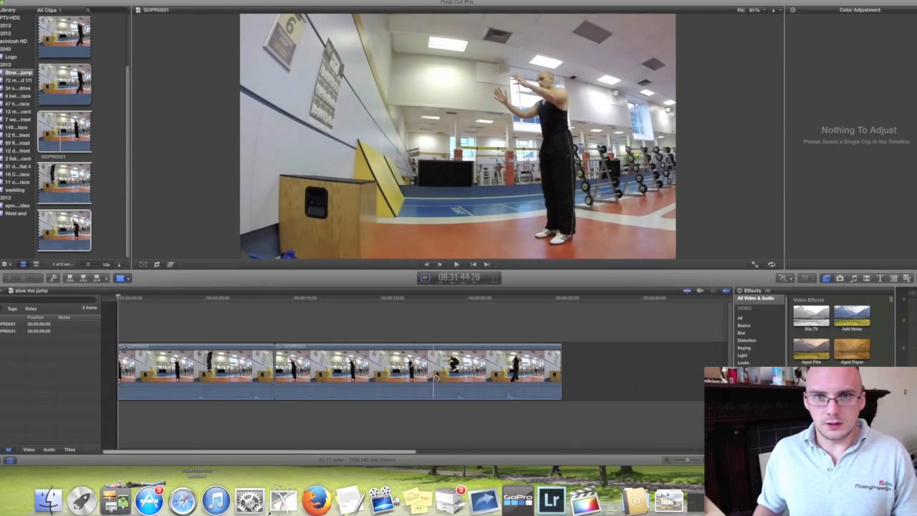
{"action": "left_click", "coordinate": [429, 379]}
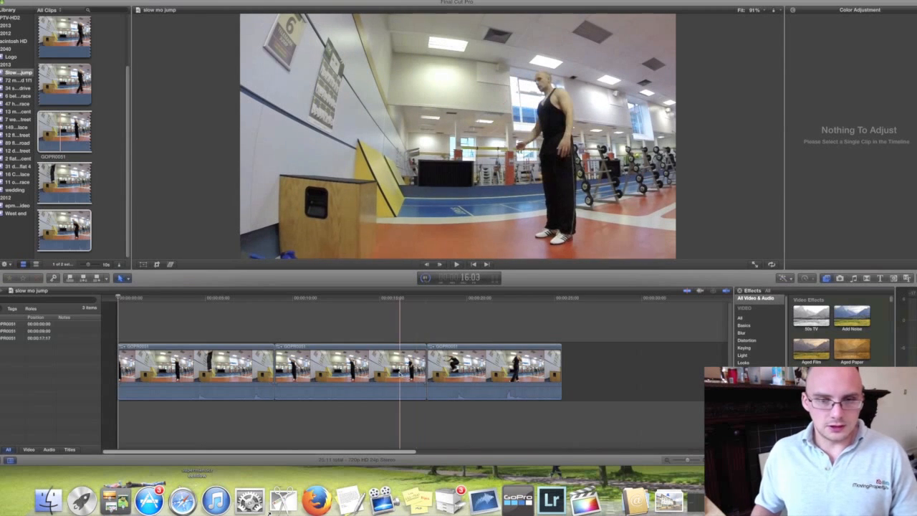
{"action": "key", "text": "a"}
{"action": "left_click", "coordinate": [399, 373]}
{"action": "key", "text": "Delete"}
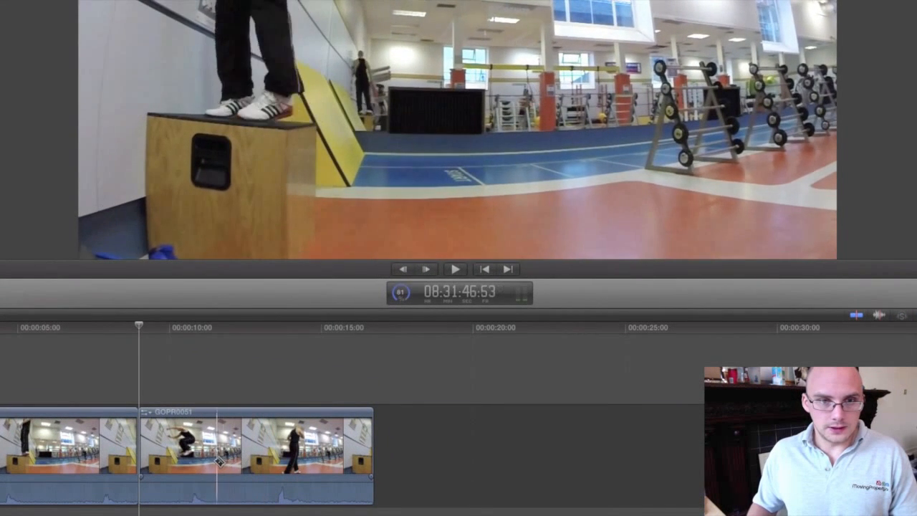
- Split the second clip just after the man lands on the box and slow the isolated jump section to 20% speed
{"action": "left_click", "coordinate": [210, 464]}
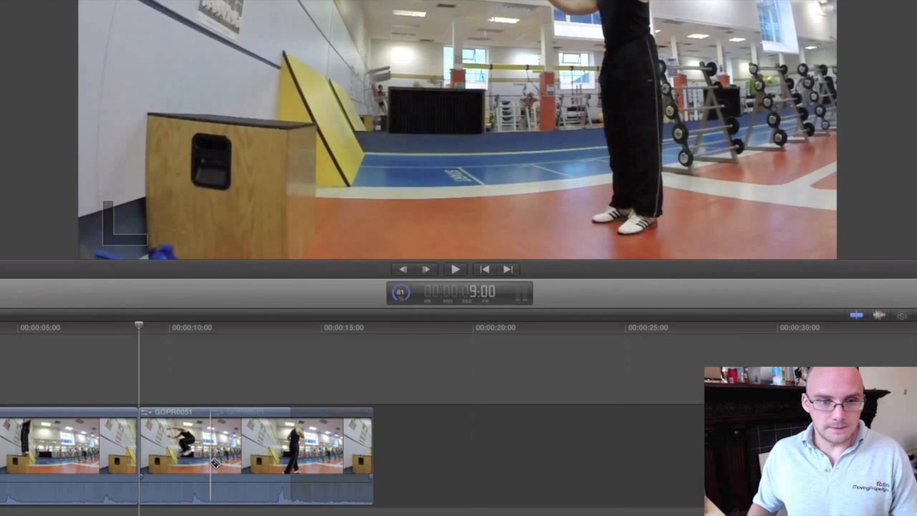
{"action": "key", "text": "a"}
{"action": "left_click", "coordinate": [185, 458]}
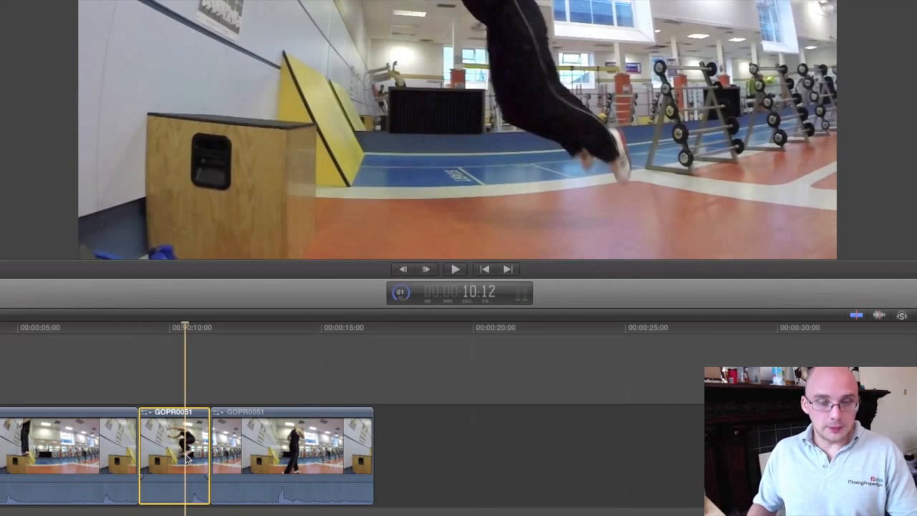
{"action": "key", "text": "super+r"}
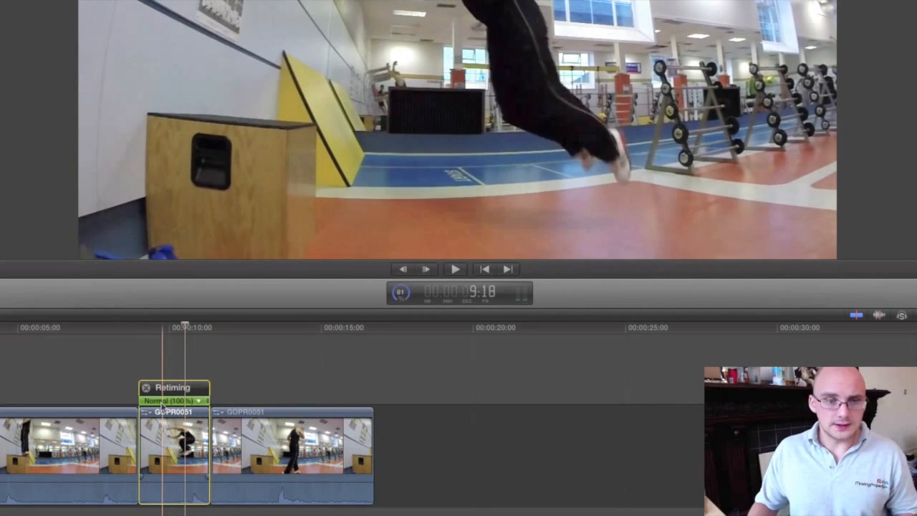
{"action": "left_click_drag", "start_coordinate": [207, 401], "coordinate": [493, 405]}
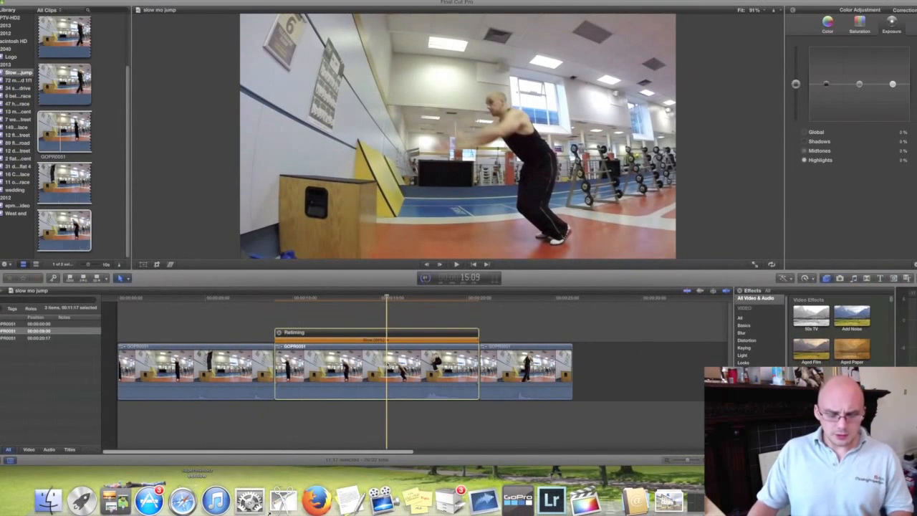
- Append a copy of the slowed jump section at the end of the timeline and show its retiming controls
{"action": "left_click", "coordinate": [574, 299]}
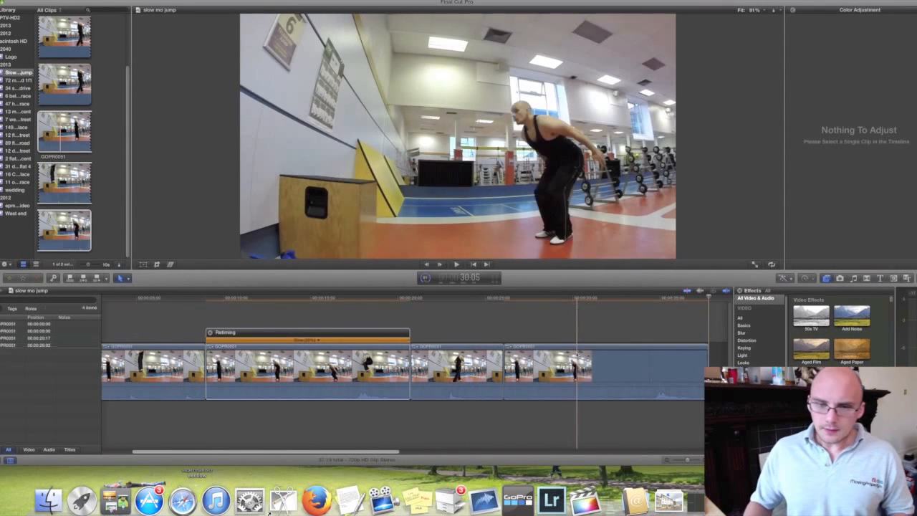
{"action": "left_click", "coordinate": [563, 373]}
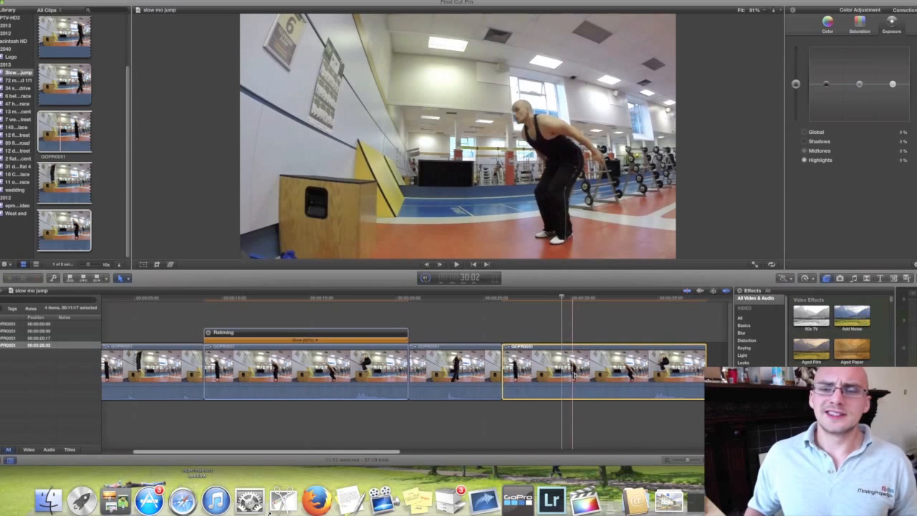
{"action": "scroll", "coordinate": [573, 373], "scroll_direction": "right", "scroll_amount": 3}
{"action": "key", "text": "super+r"}
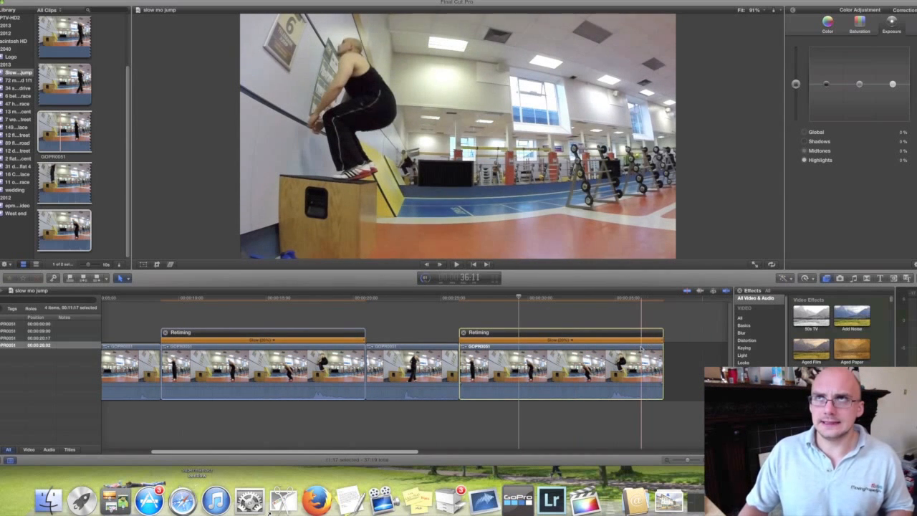
- Slow the final jump clip on the timeline to about 10% speed and set its retiming video quality to Optical Flow
{"action": "scroll", "coordinate": [646, 343], "scroll_direction": "right", "scroll_amount": 3}
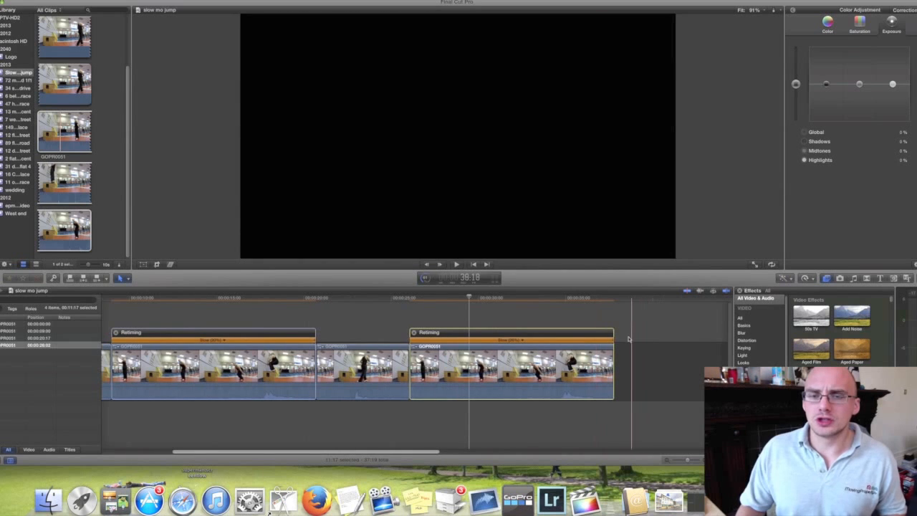
{"action": "left_click_drag", "start_coordinate": [615, 341], "coordinate": [642, 343]}
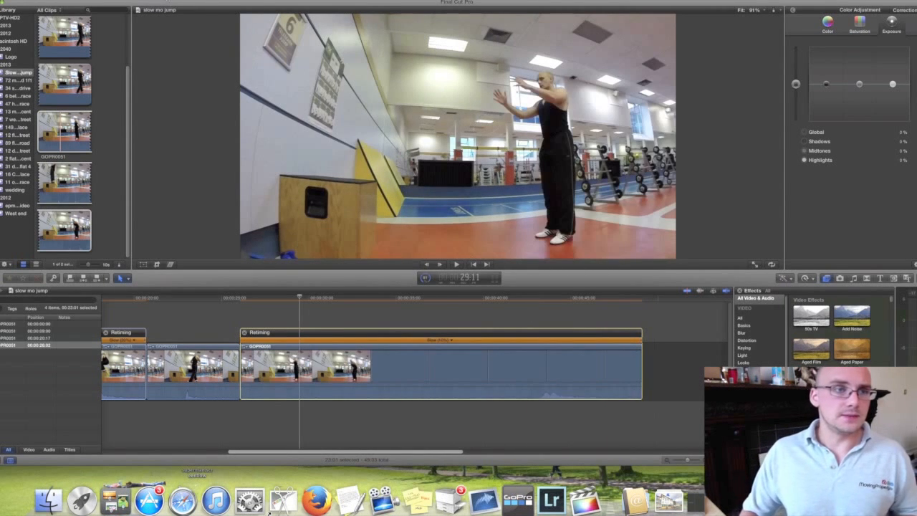
{"action": "left_click", "coordinate": [162, 3]}
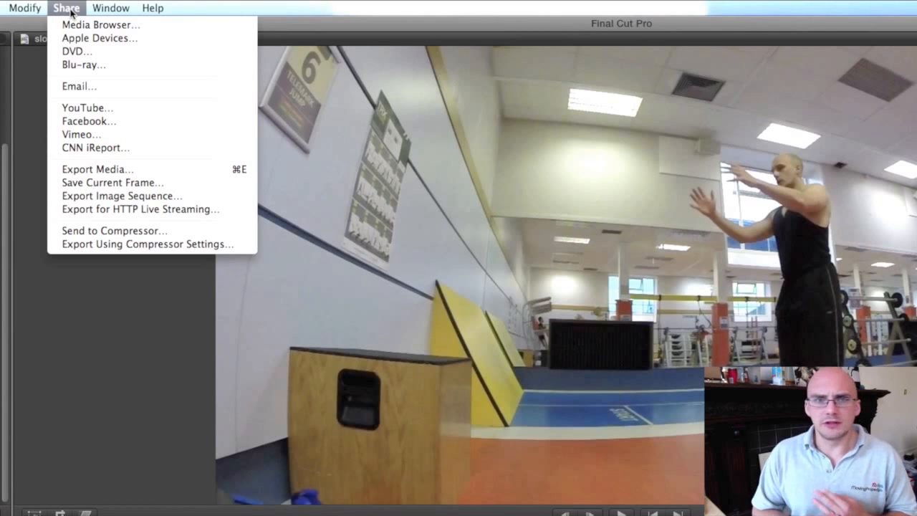
{"action": "mouse_move", "coordinate": [26, 8]}
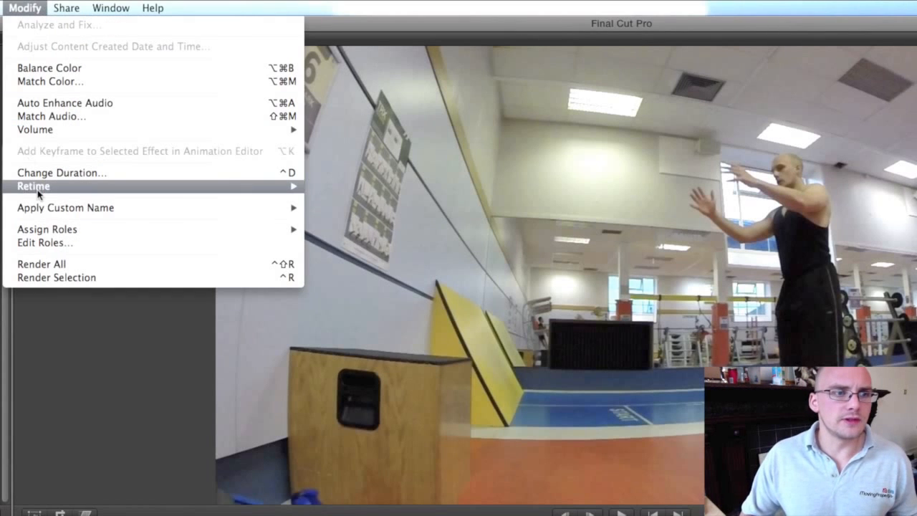
{"action": "mouse_move", "coordinate": [29, 191]}
{"action": "mouse_move", "coordinate": [369, 348]}
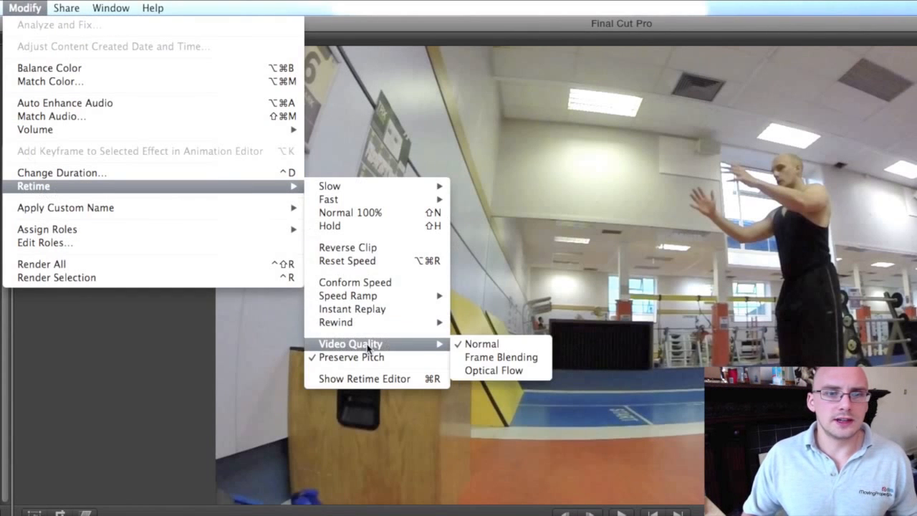
{"action": "left_click", "coordinate": [504, 370]}
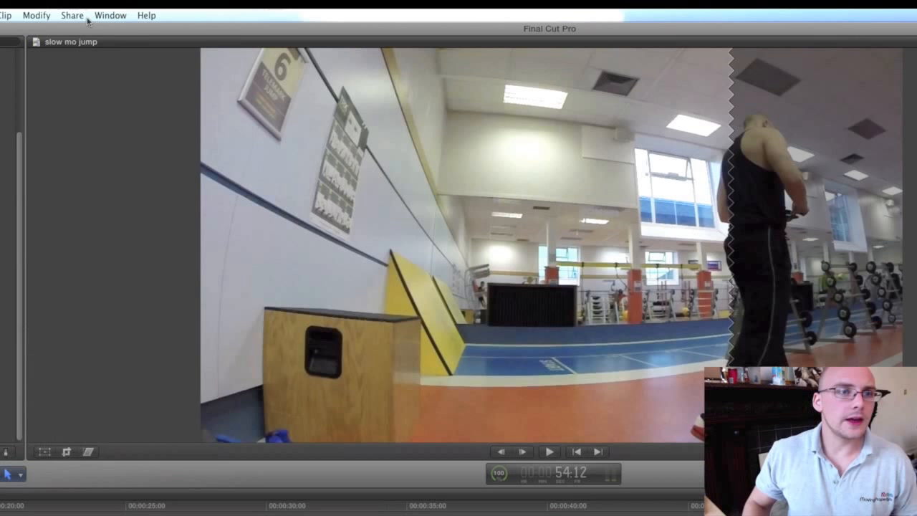
- Begin a media export of the slow mo jump project and review the summary of the output file
{"action": "left_click", "coordinate": [77, 17]}
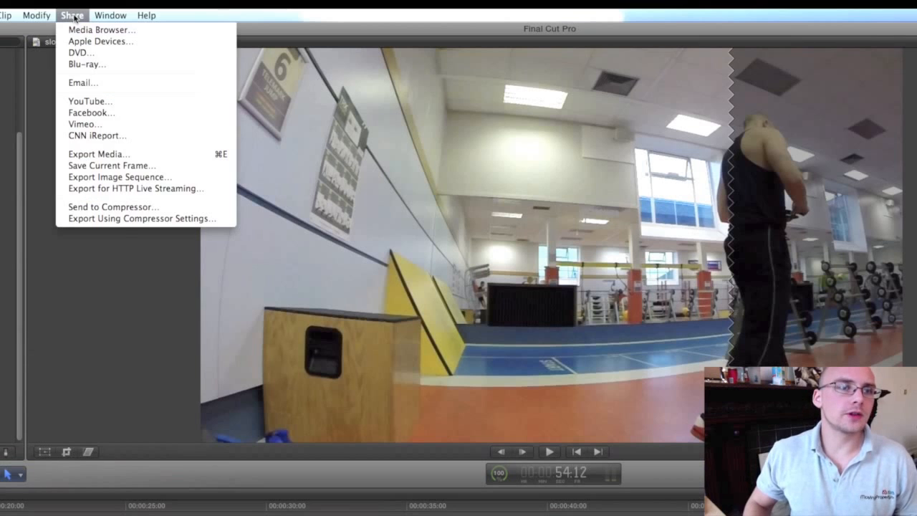
{"action": "left_click", "coordinate": [93, 156]}
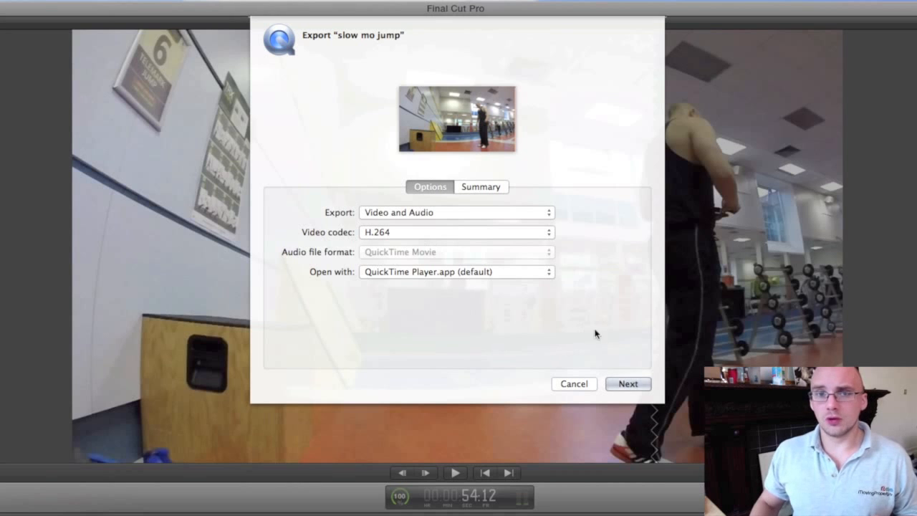
{"action": "left_click", "coordinate": [495, 190]}
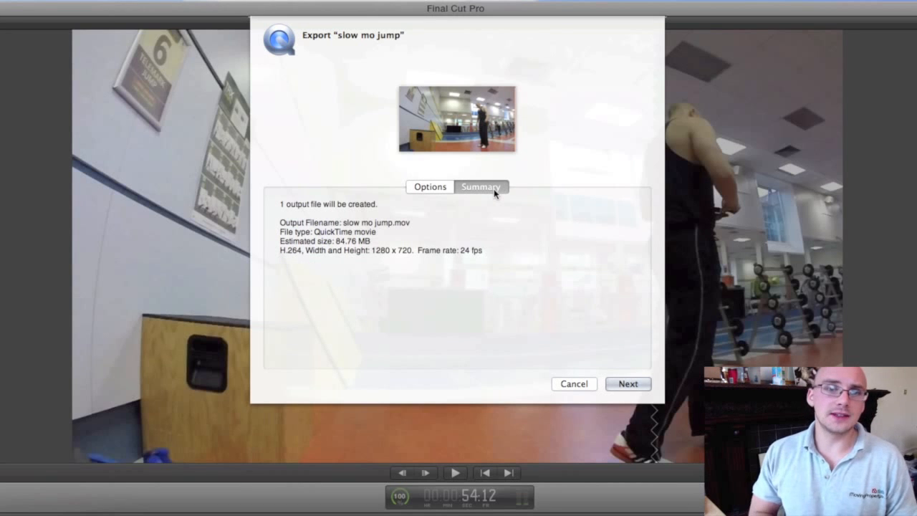